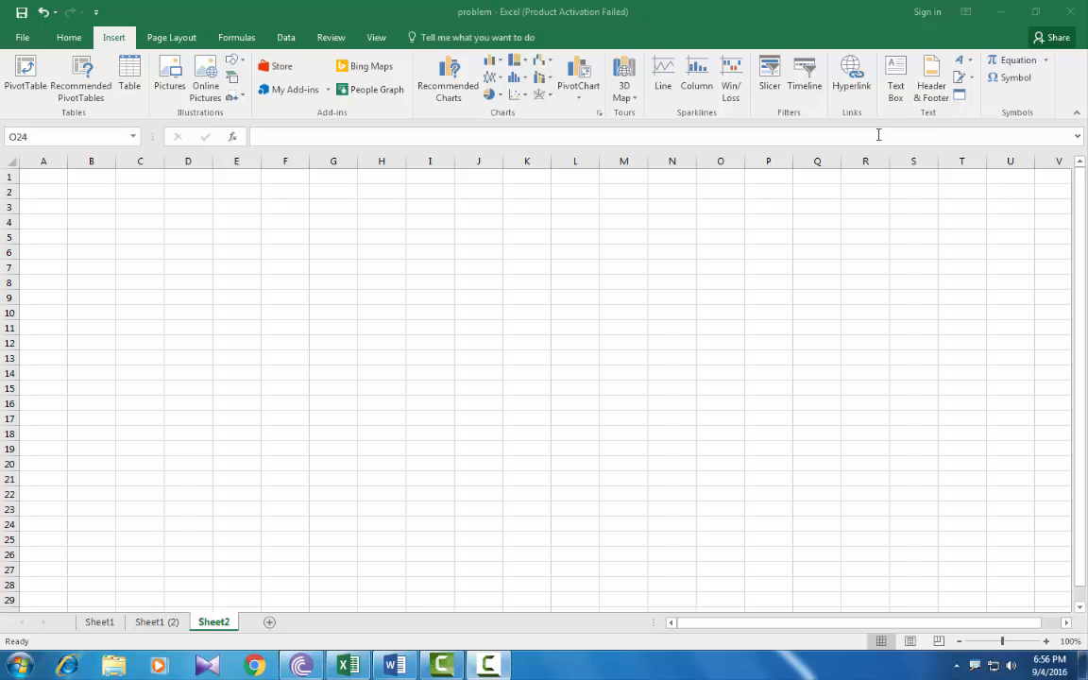
- Insert a new Bitmap Image object at cell F7 of Sheet2
left_click(363, 392)
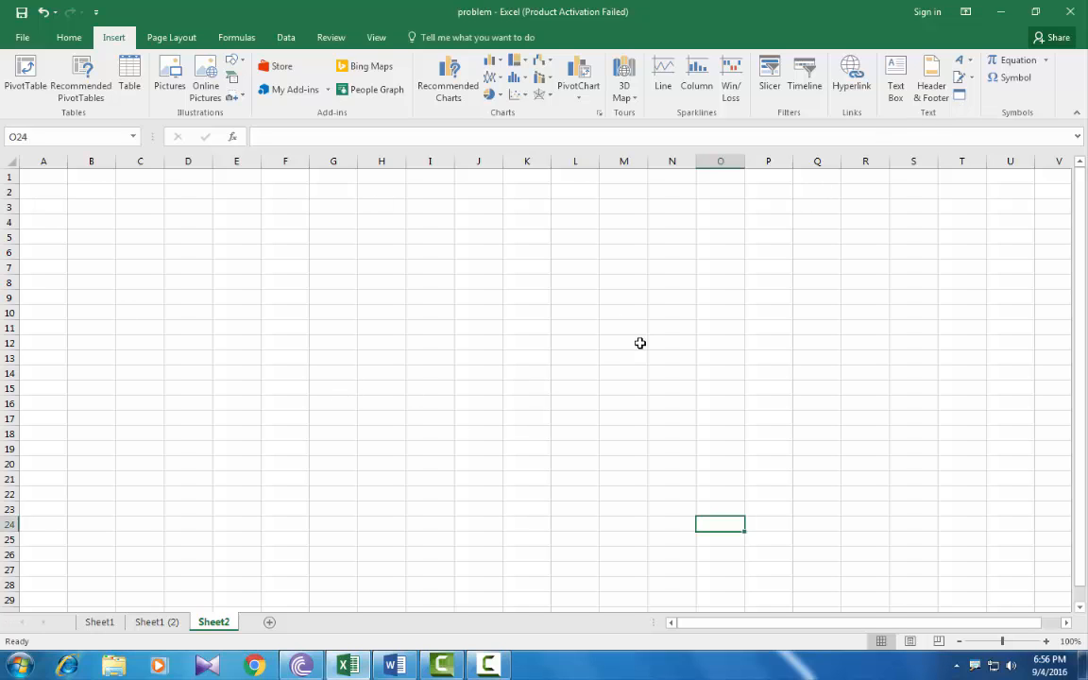
left_click(231, 360)
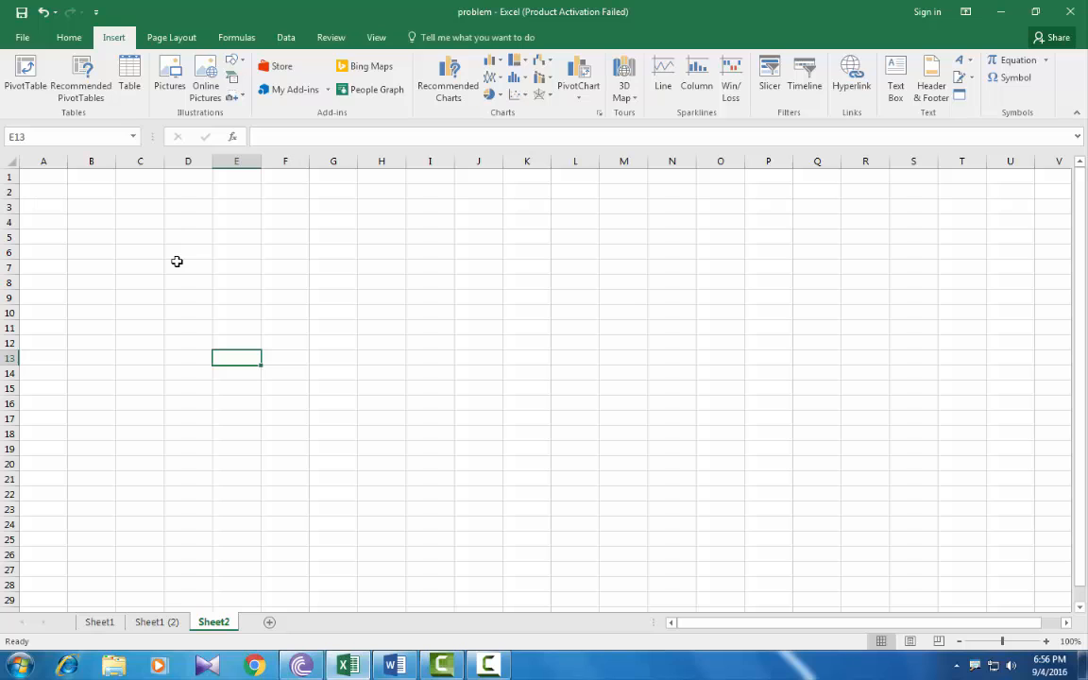
left_click(289, 266)
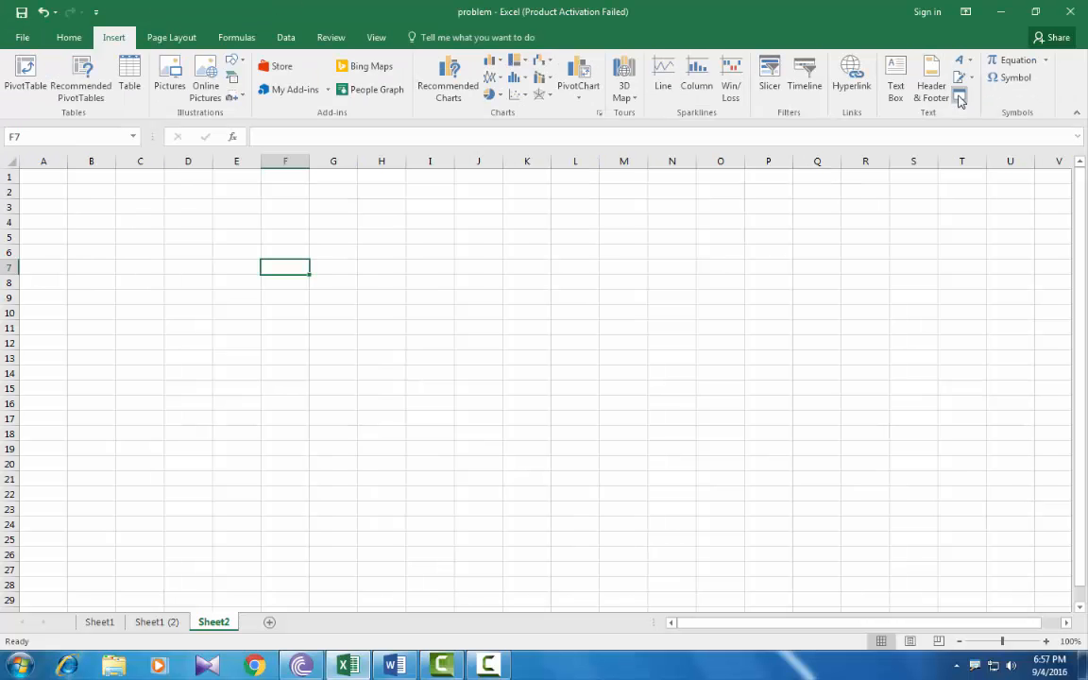
left_click(959, 98)
left_click_drag(591, 199, 437, 207)
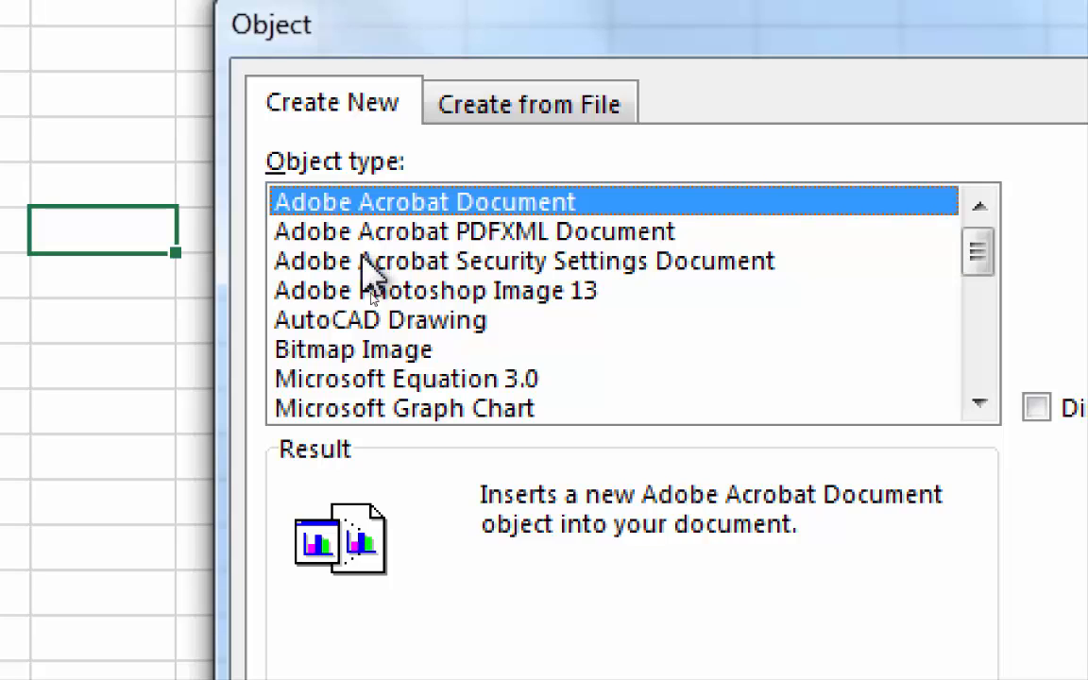
scroll(366, 394, "down", 4)
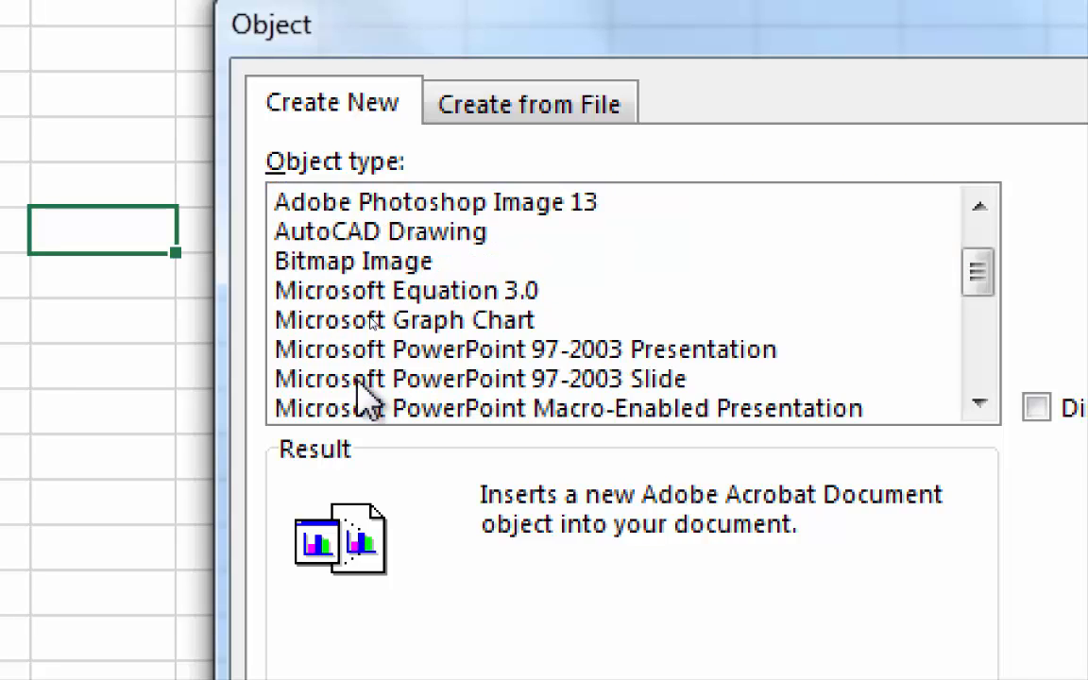
scroll(368, 397, "up", 2)
scroll(368, 396, "up", 2)
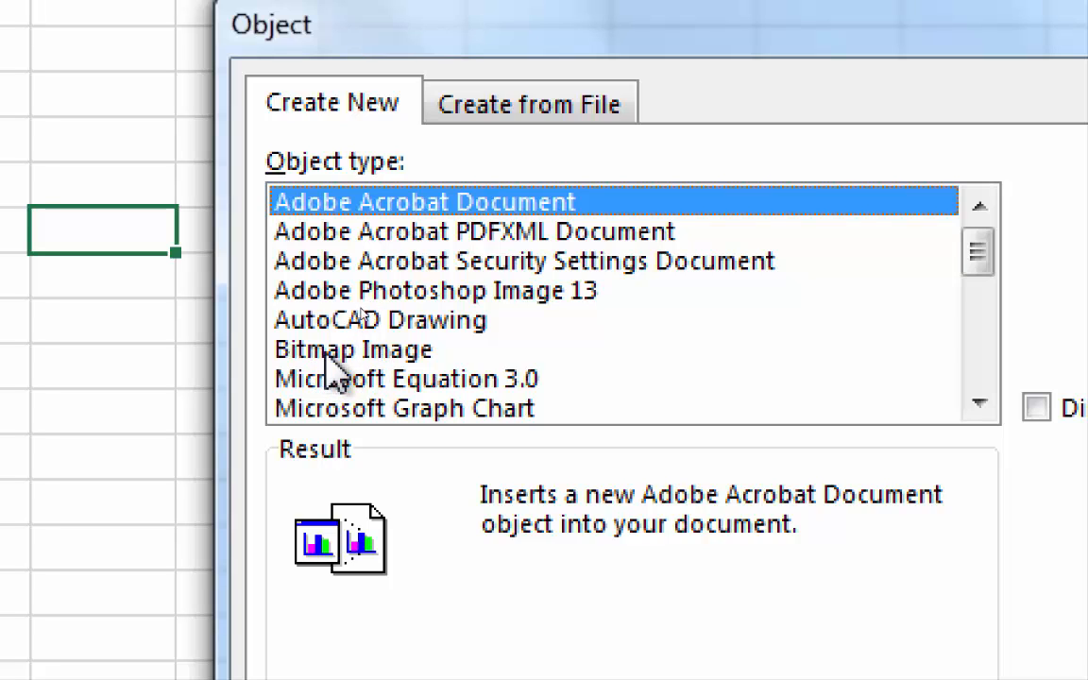
left_click(345, 356)
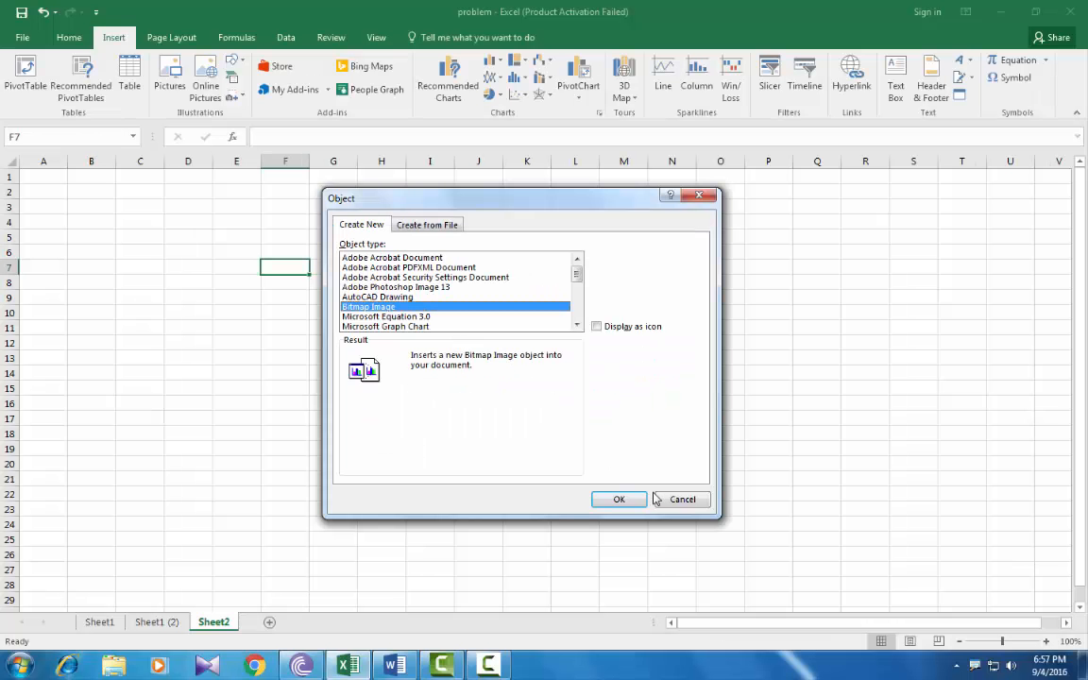
left_click(619, 499)
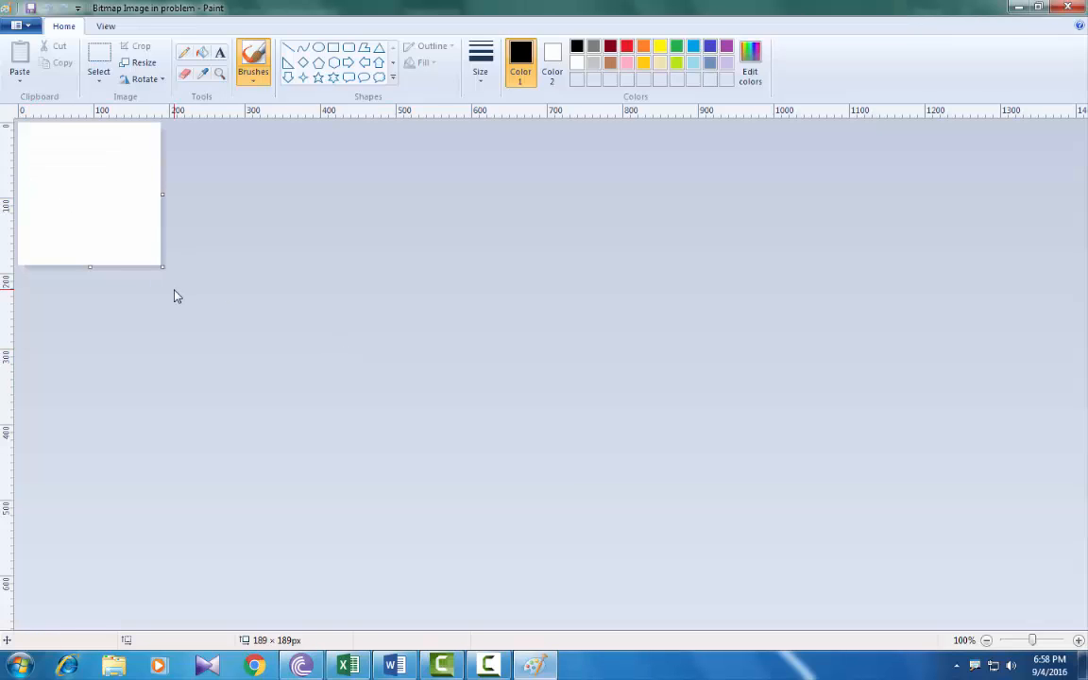
- Enlarge the canvas to about 1147 × 645 px and draw a rectangle about 454 × 366 px as the house body
left_click_drag(162, 267, 886, 611)
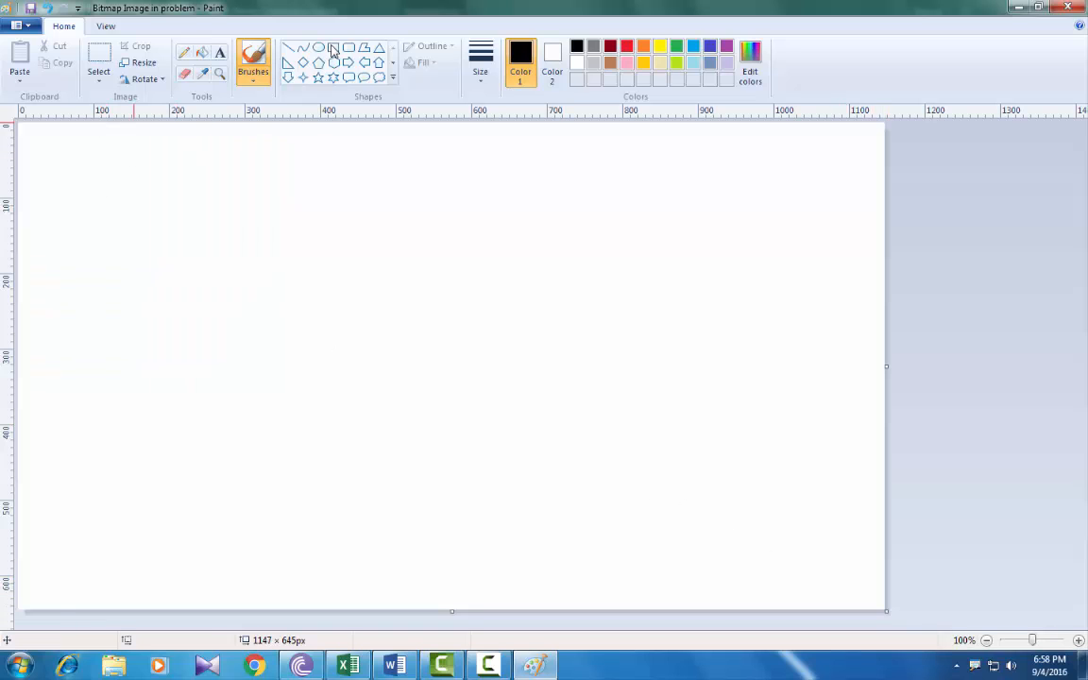
left_click(334, 48)
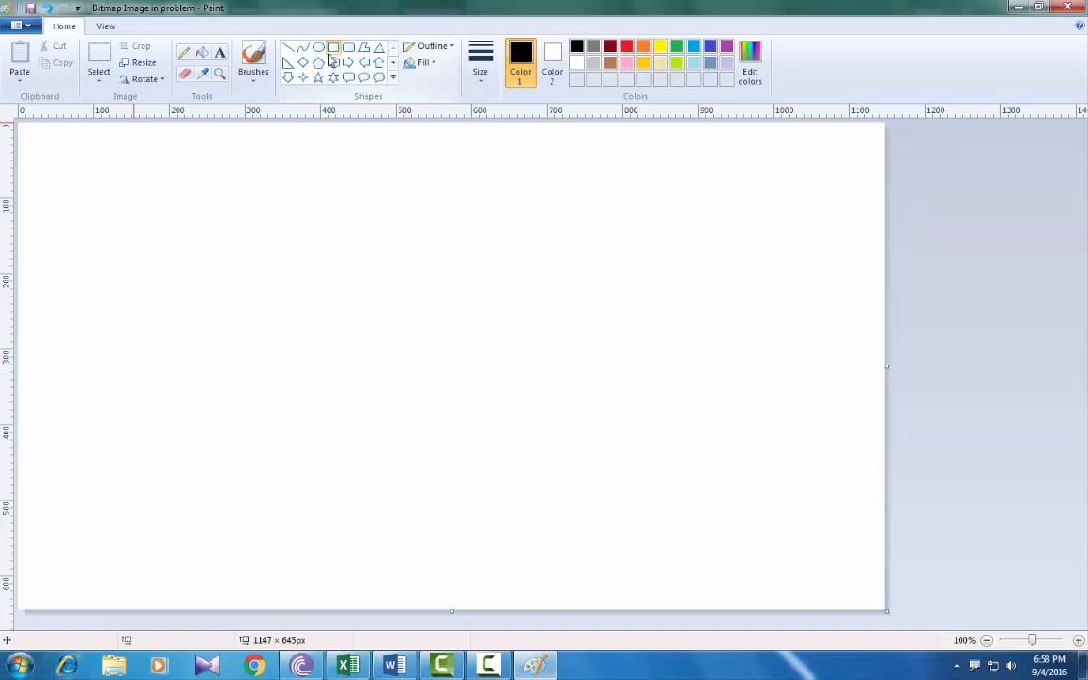
left_click_drag(284, 301, 628, 576)
- Draw a domed curve about 458 px wide as the roof and a door rectangle about 169 × 312 px inside the house body
left_click(302, 47)
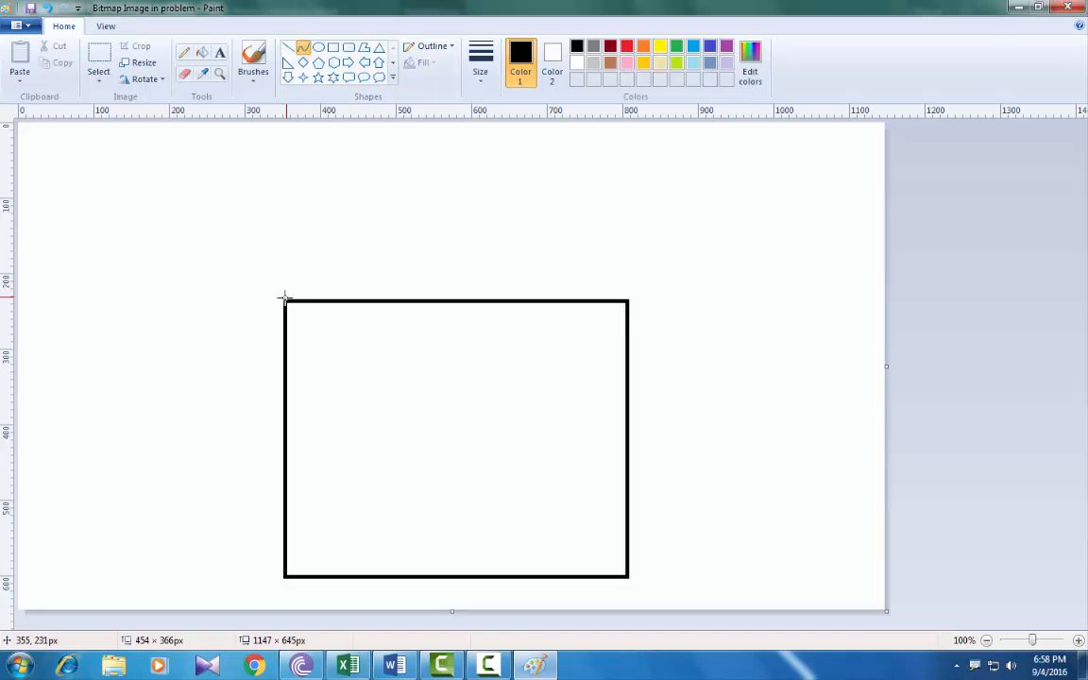
left_click_drag(284, 299, 627, 298)
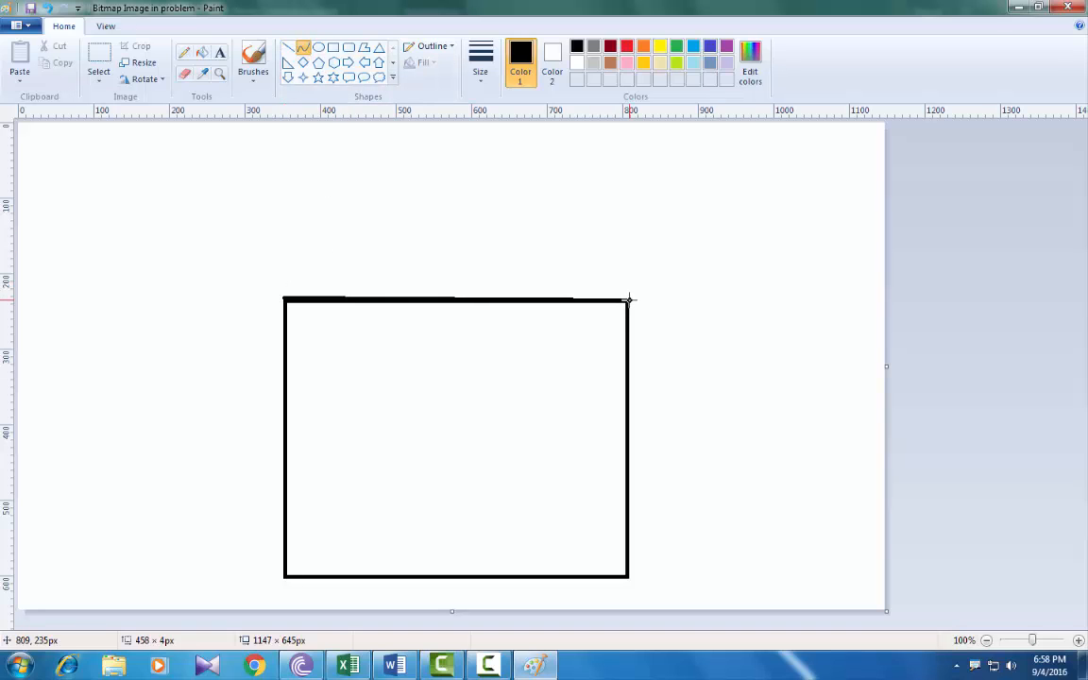
left_click_drag(450, 295, 449, 140)
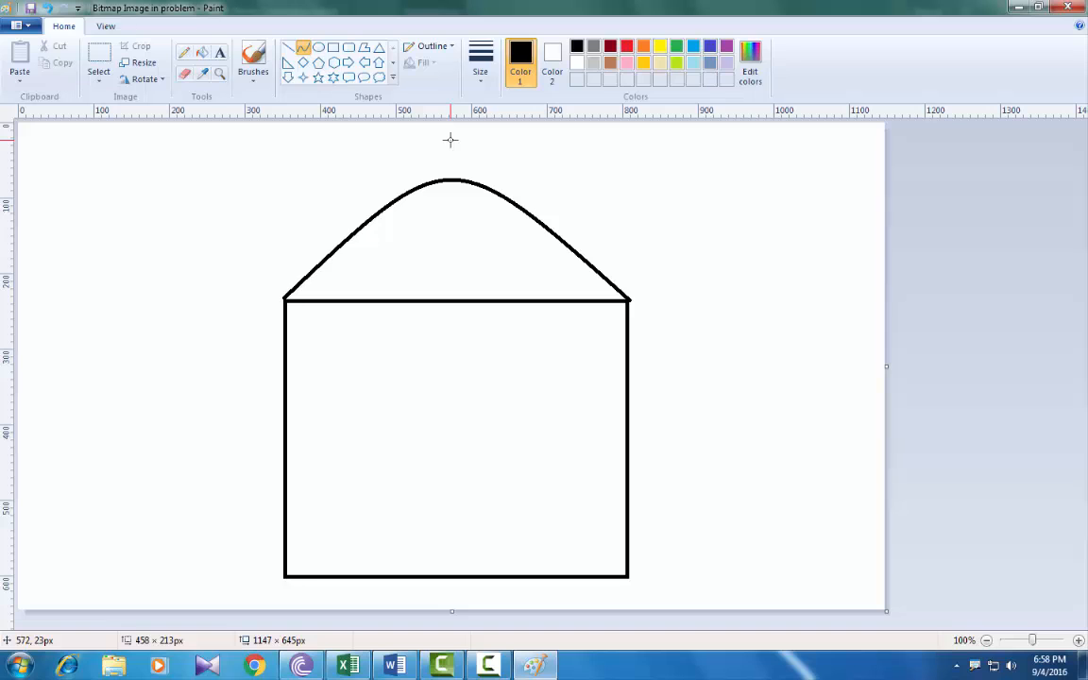
left_click(332, 47)
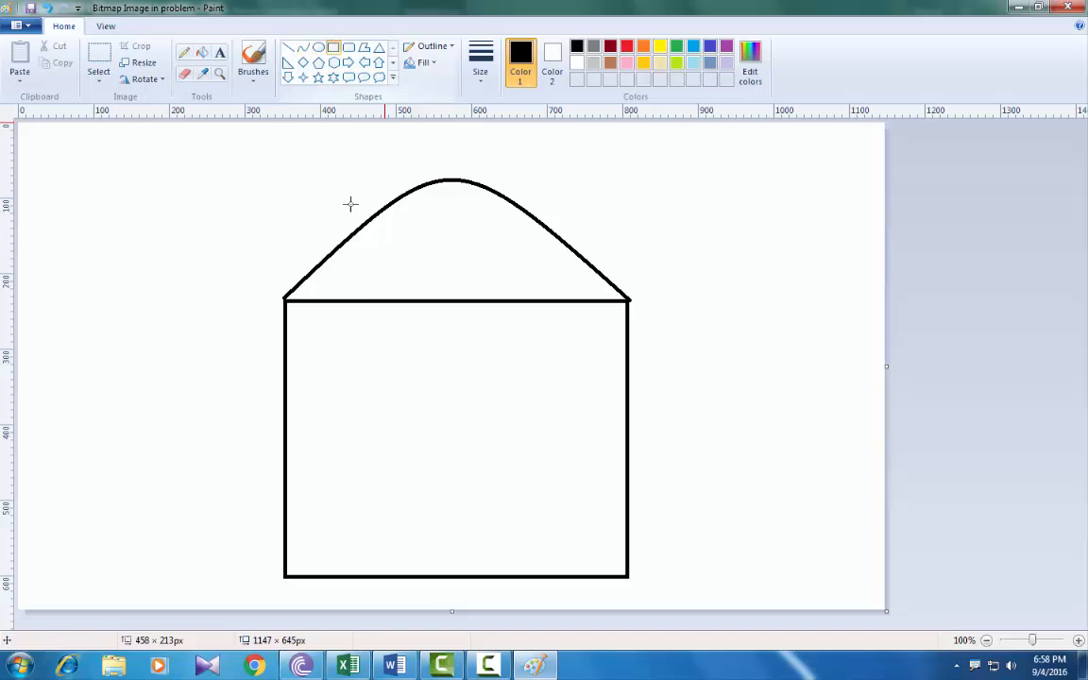
left_click_drag(391, 338, 518, 574)
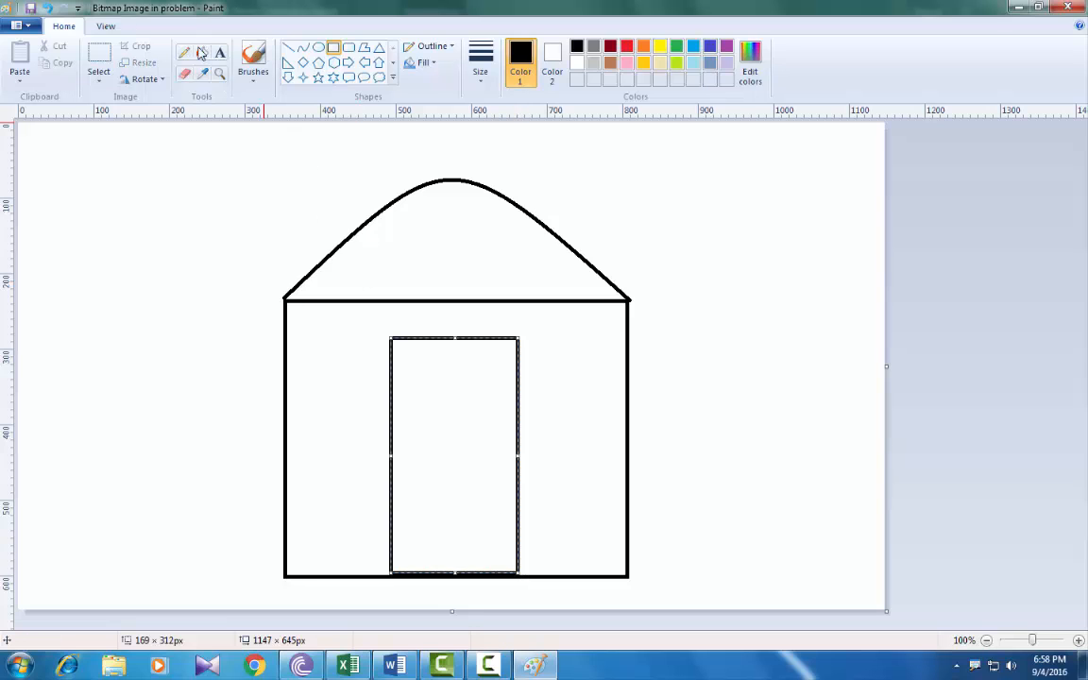
- Fill the house walls with dark red and the roof with light gray
left_click(201, 52)
left_click(610, 46)
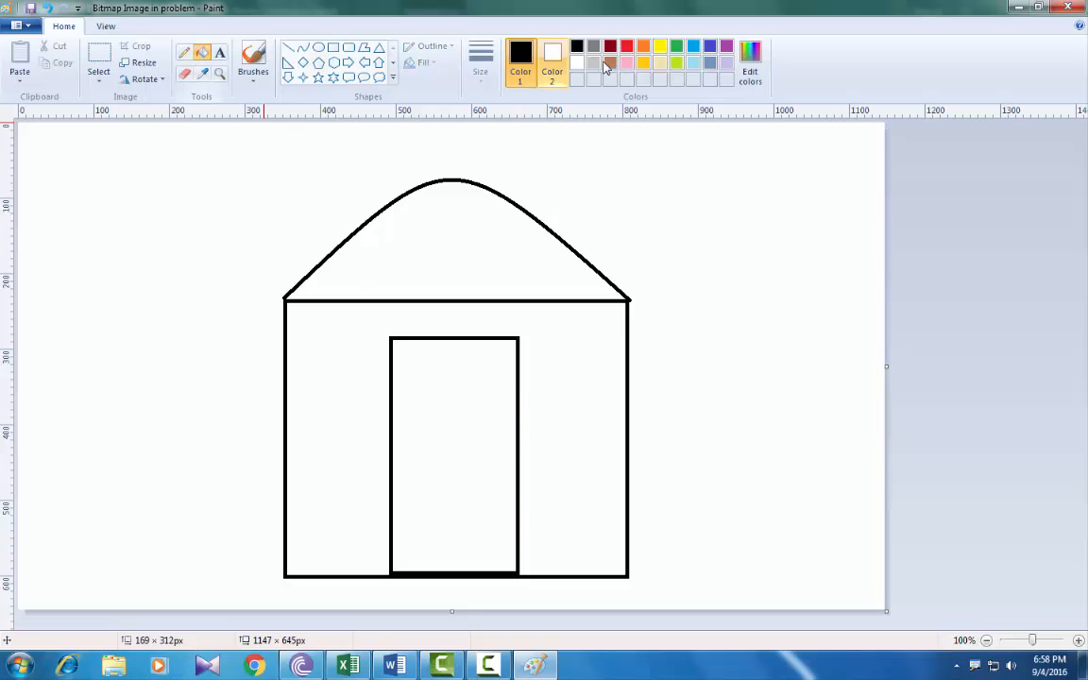
left_click(369, 367)
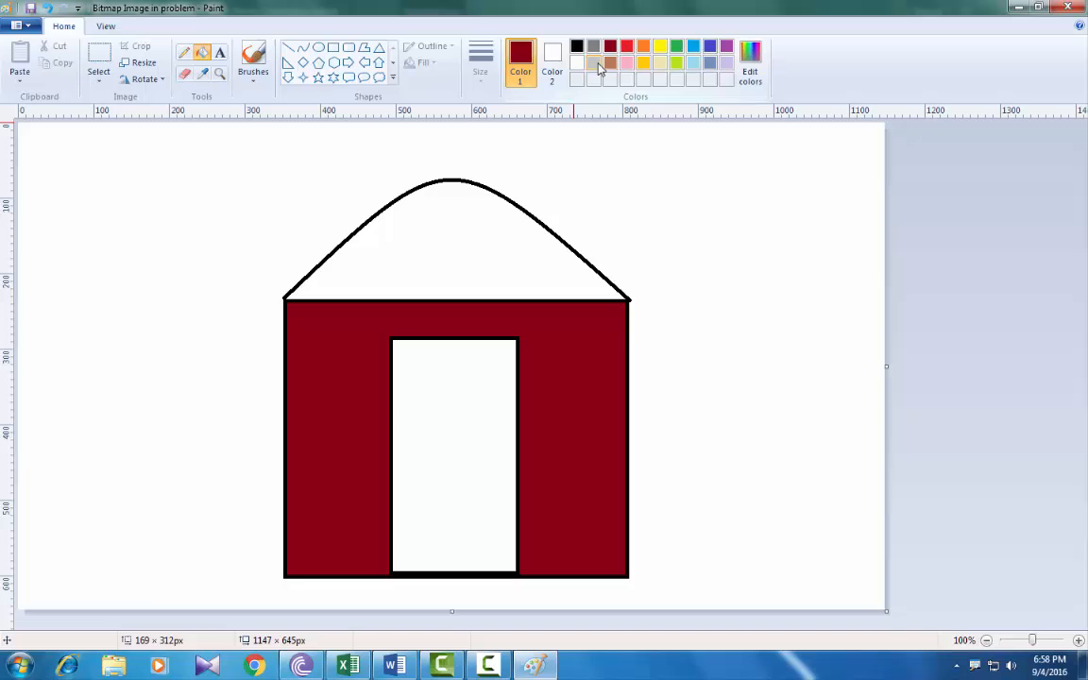
left_click(595, 63)
left_click(467, 240)
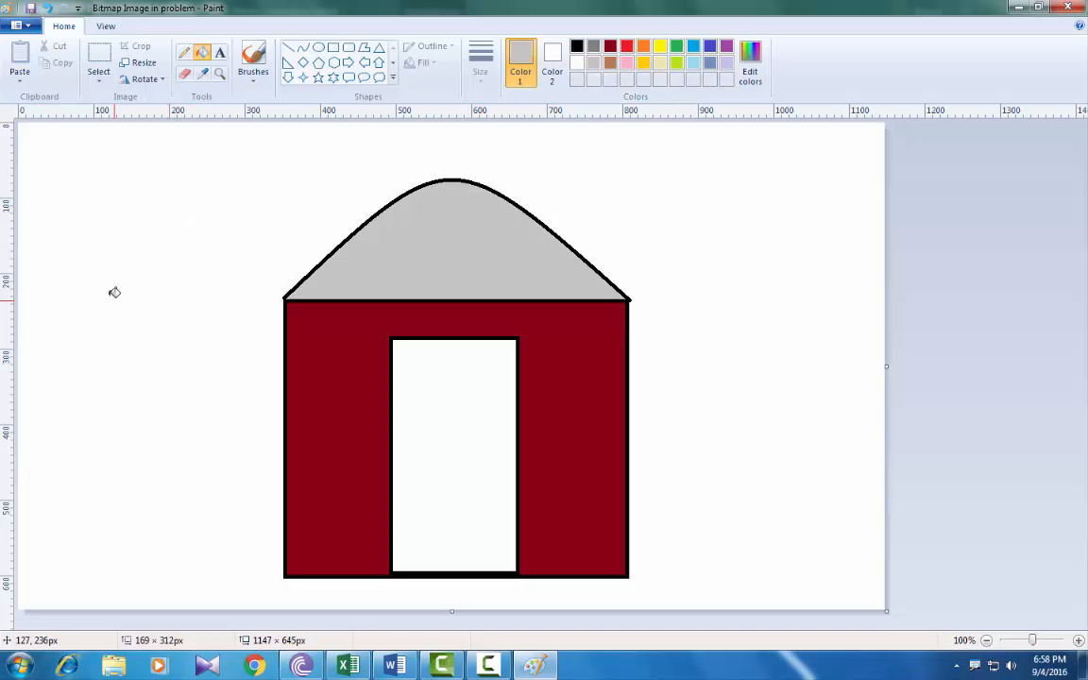
- Return to the Excel sheet, scale down and reposition the embedded house picture, and delete it
left_click(1068, 10)
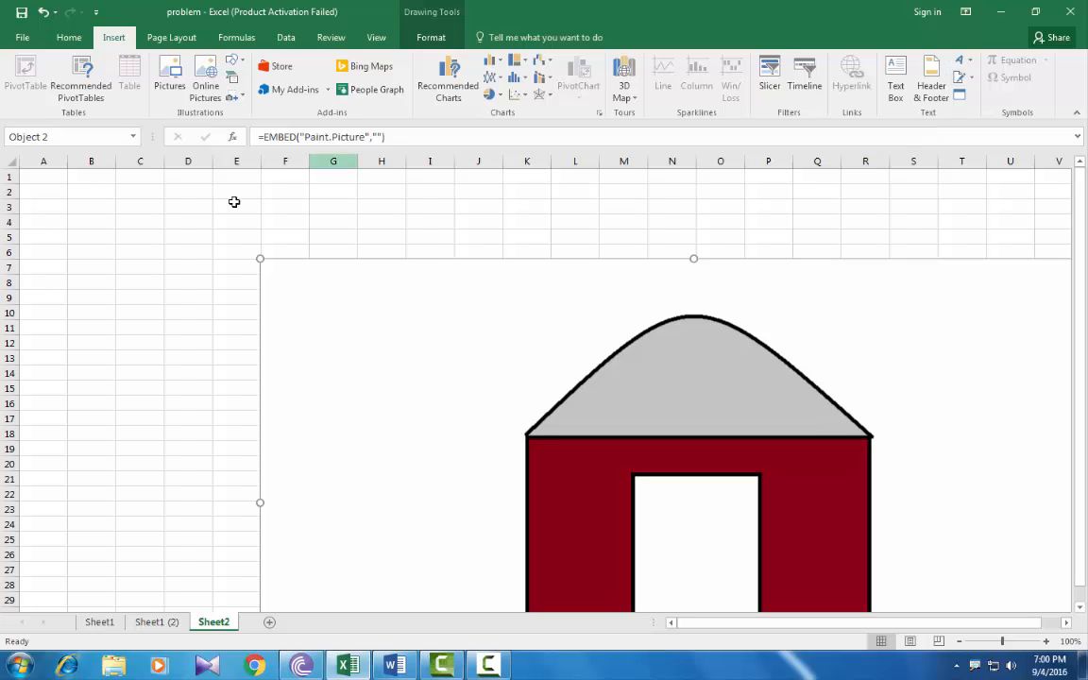
left_click(959, 643)
left_click(957, 642)
left_click(958, 643)
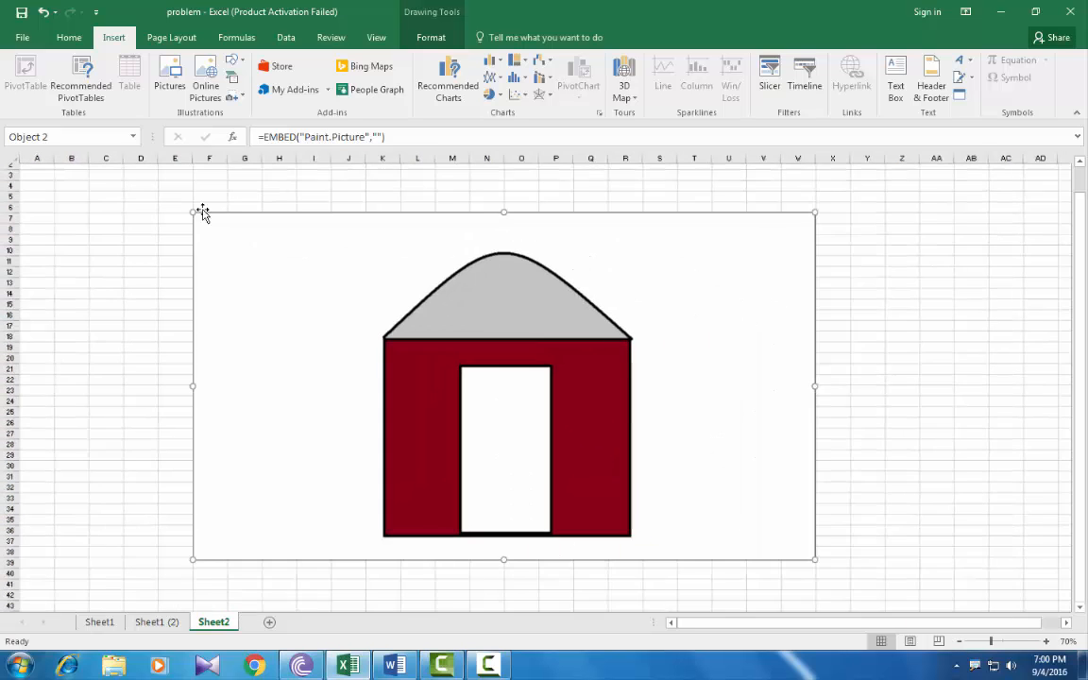
left_click_drag(189, 215, 469, 371)
left_click_drag(627, 451, 435, 374)
left_click_drag(549, 423, 260, 298)
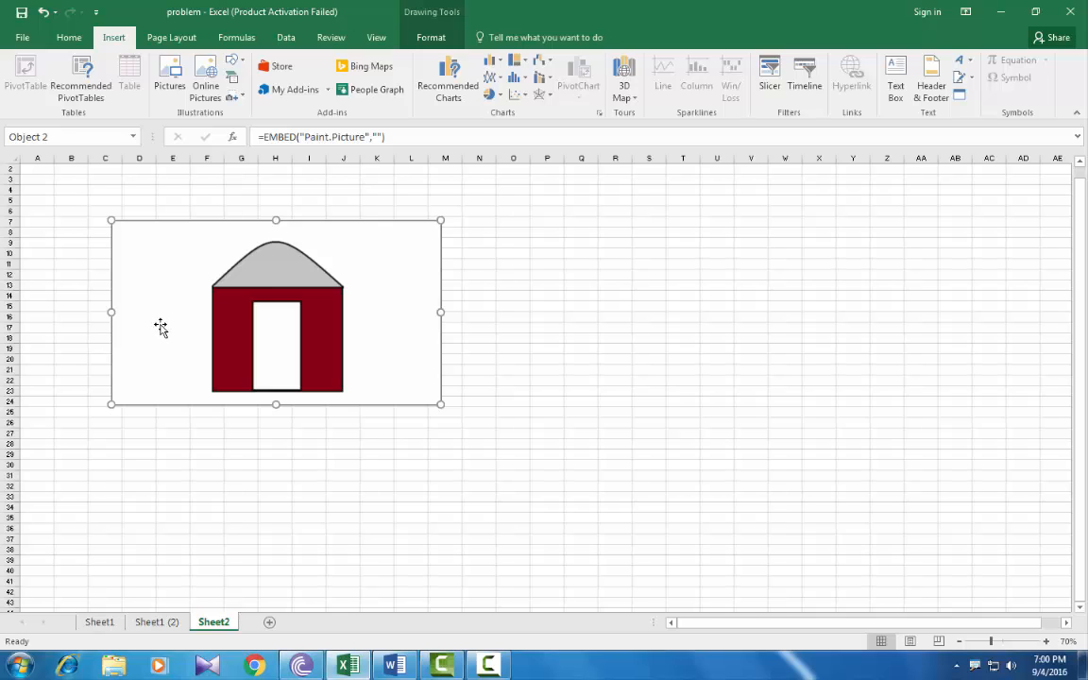
key("Delete")
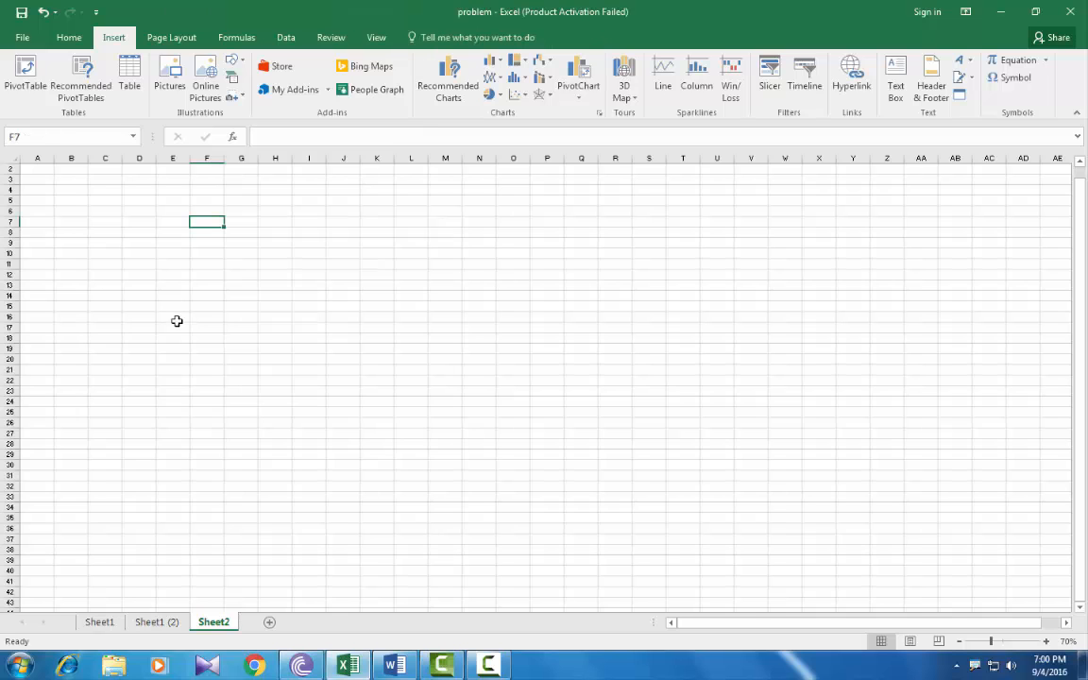
- Switch to Word and insert a new Microsoft Excel Worksheet object into the blank document
left_click(408, 667)
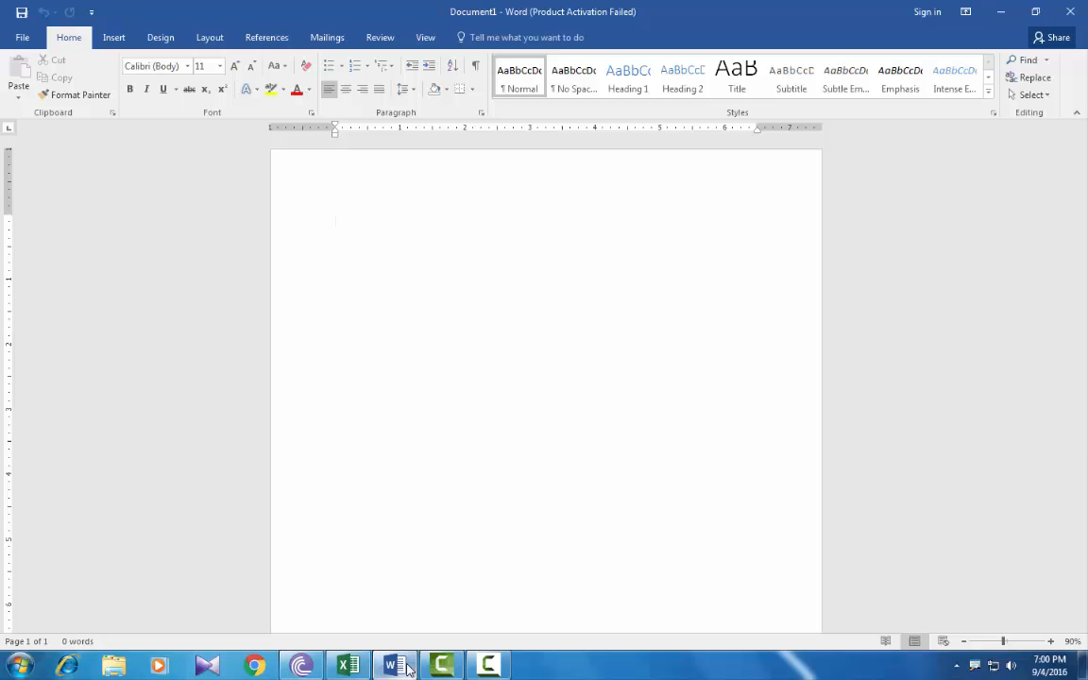
left_click(112, 39)
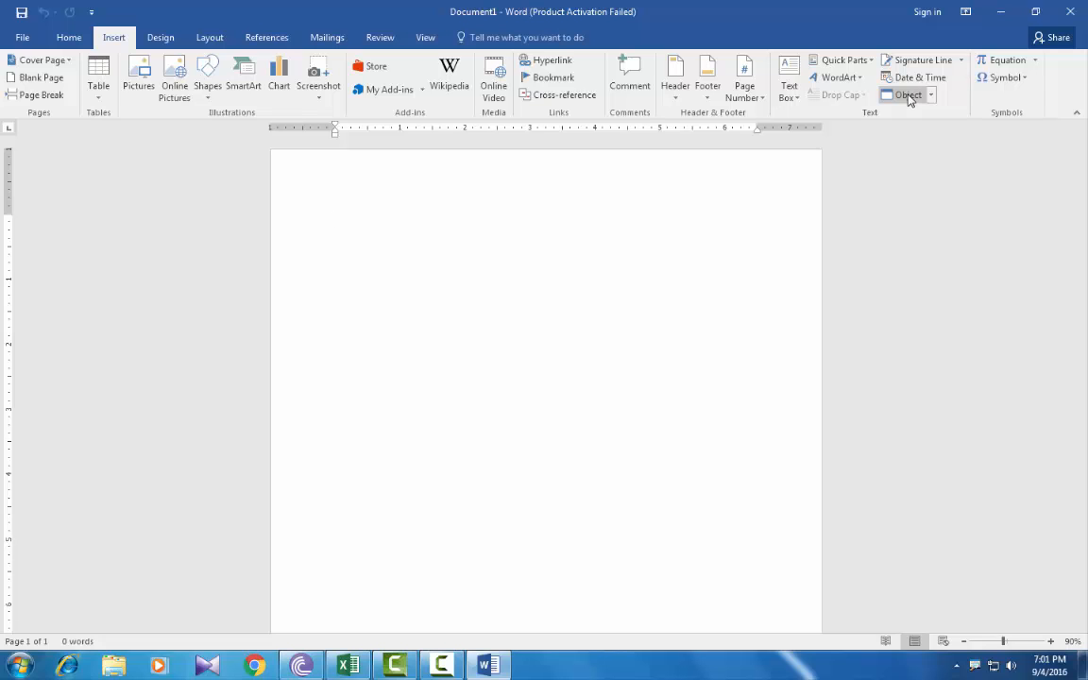
left_click(909, 95)
left_click_drag(505, 198, 492, 234)
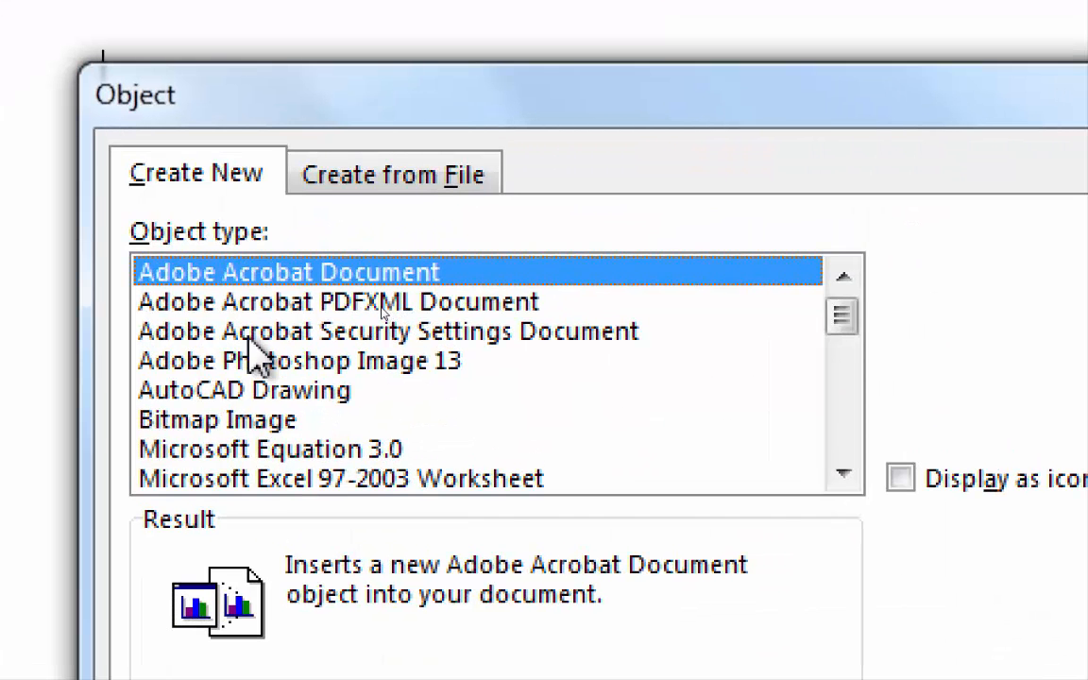
scroll(250, 335, "down", 1)
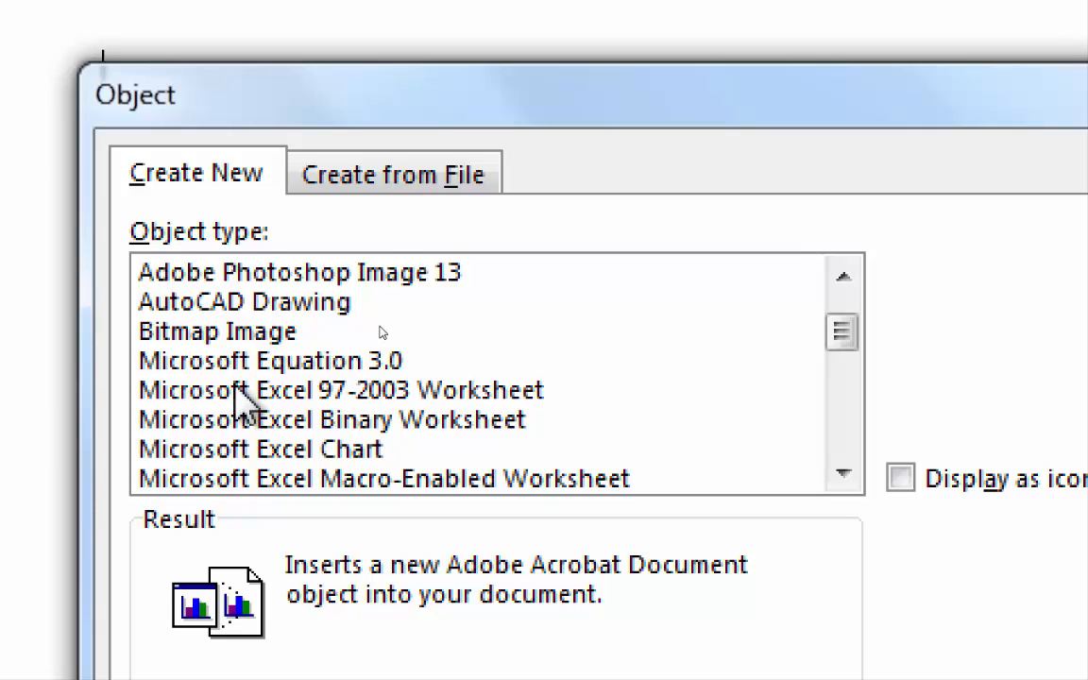
scroll(244, 397, "down", 1)
scroll(244, 401, "down", 1)
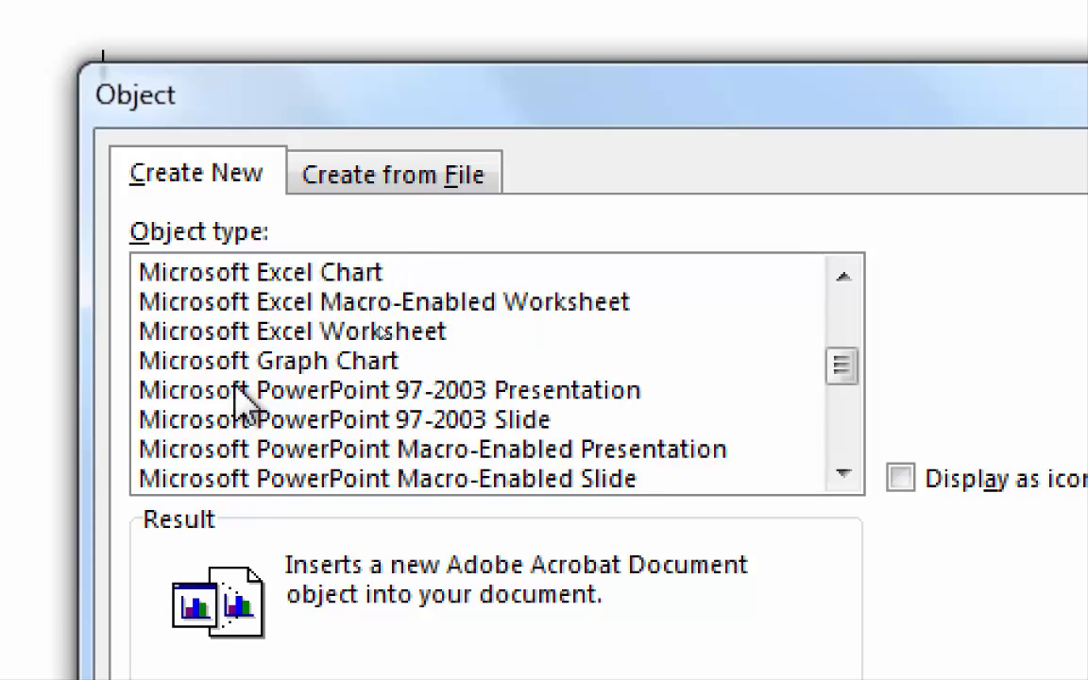
left_click(242, 332)
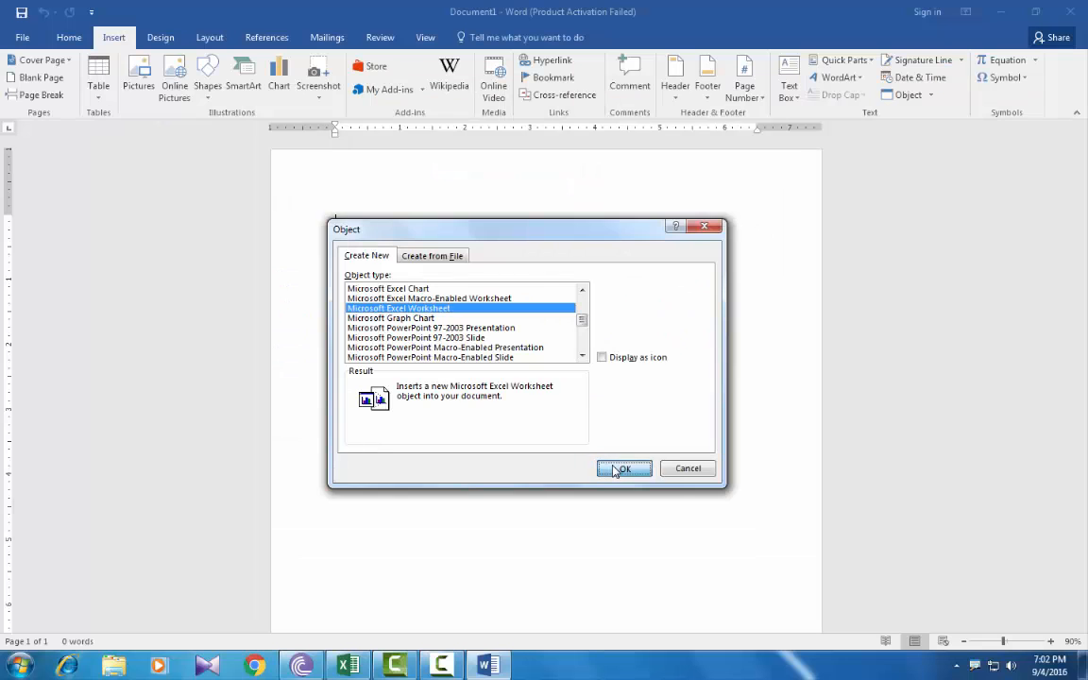
left_click(945, 562)
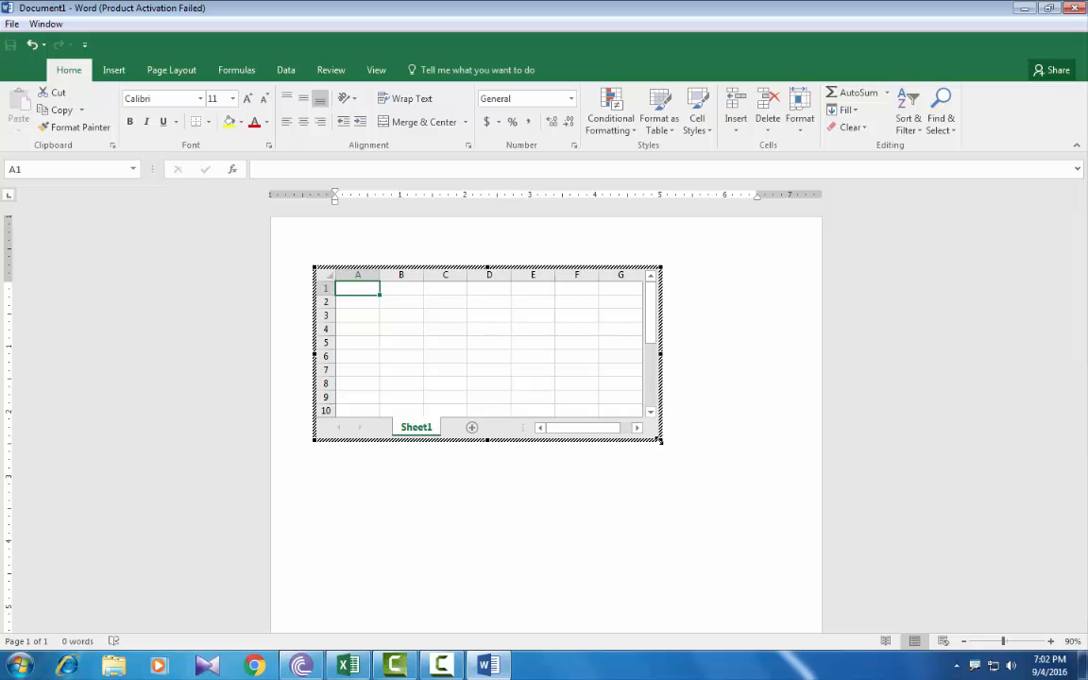
- Enlarge the embedded worksheet to span columns A to J and 15 rows, and enter 1 and 2 in A1:A2 and 10 and 20 in B1:B2
left_click_drag(662, 441, 777, 510)
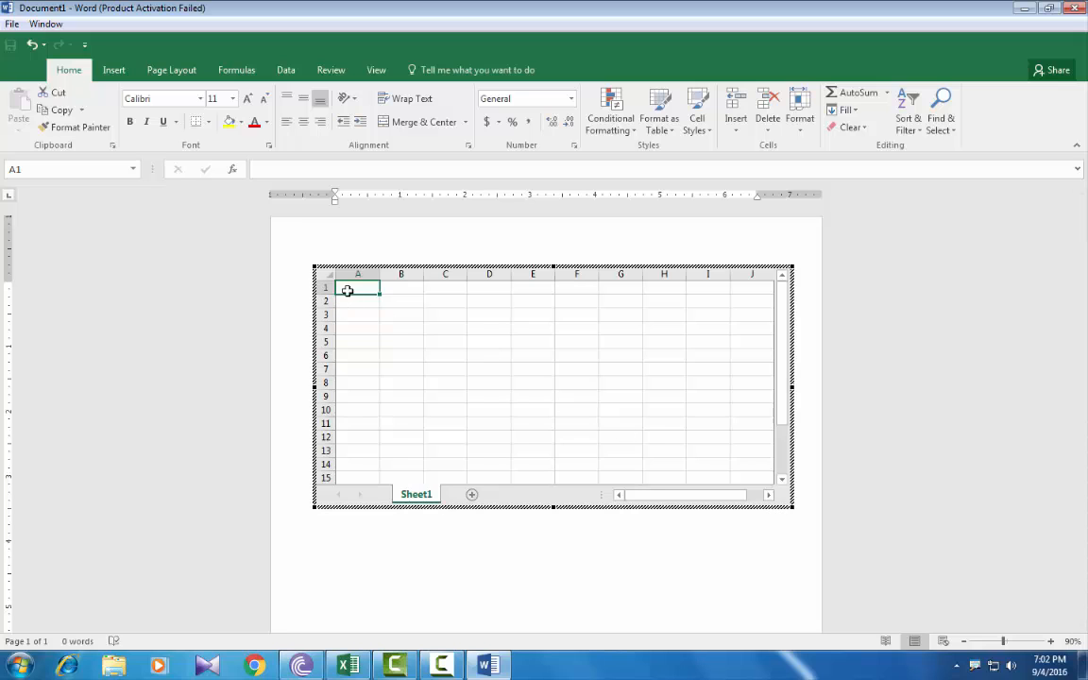
type("1")
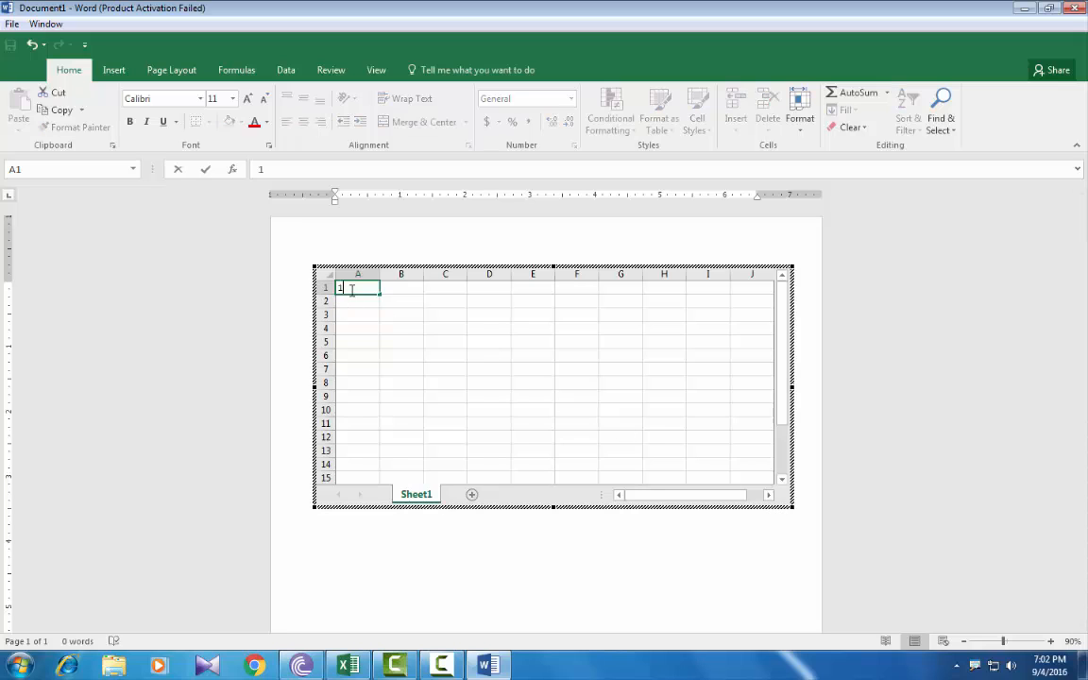
key("Return")
type("2")
left_click(416, 289)
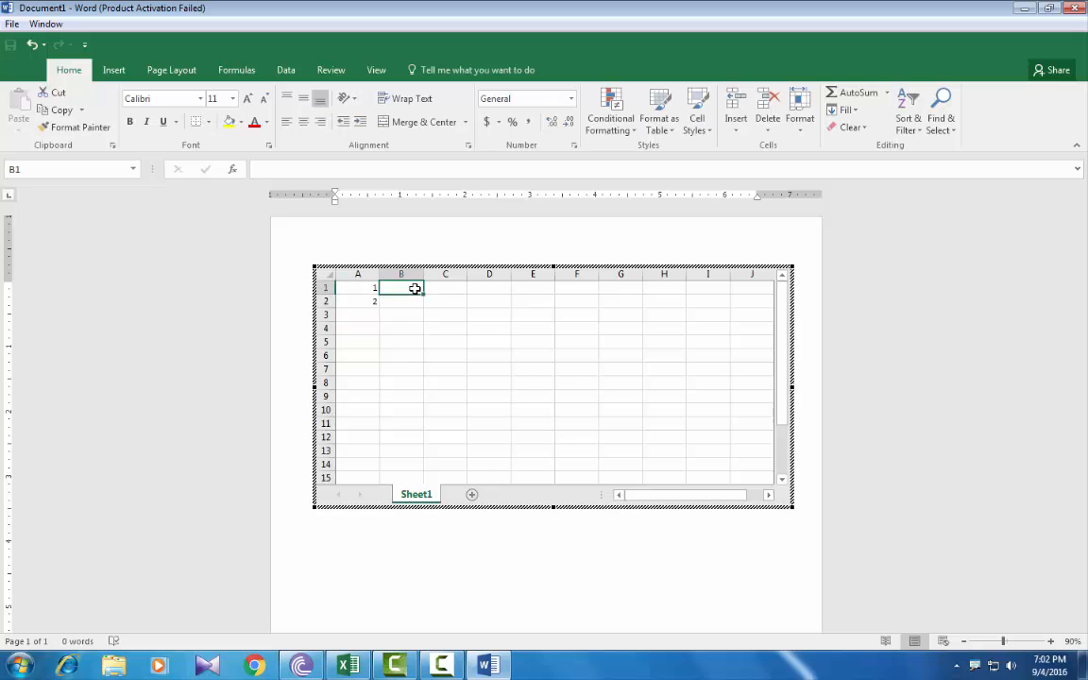
type("10")
key("Return")
type("20")
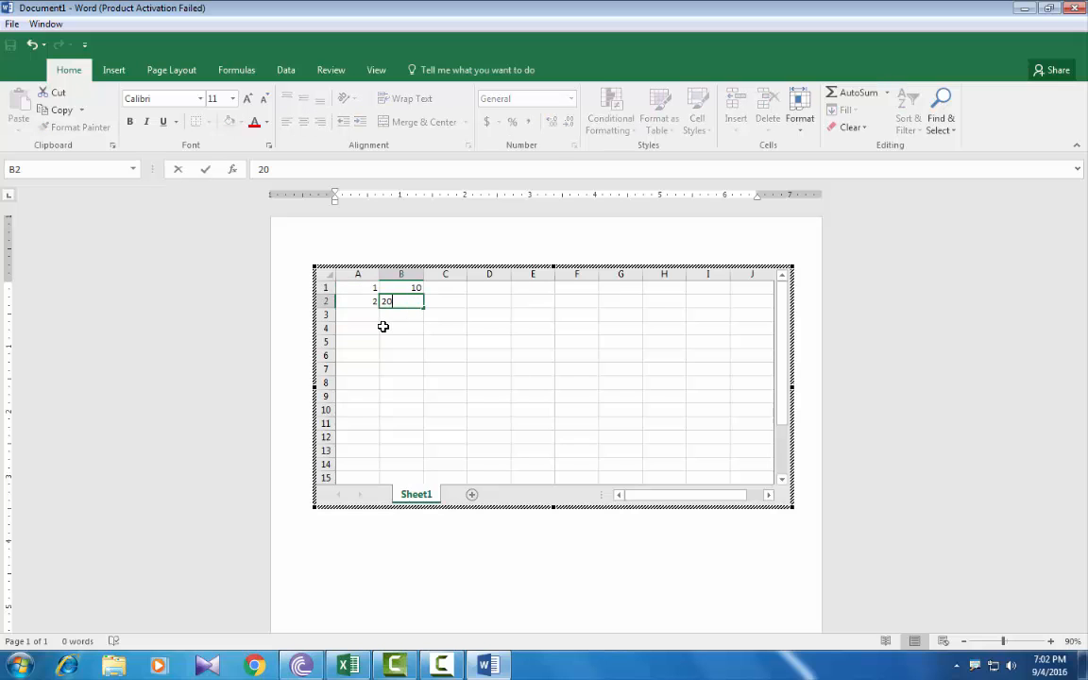
key("Return")
- Extend the series from A1:B2 down to row 15 and across to column I, and finish editing the embedded worksheet
left_click_drag(357, 289, 413, 303)
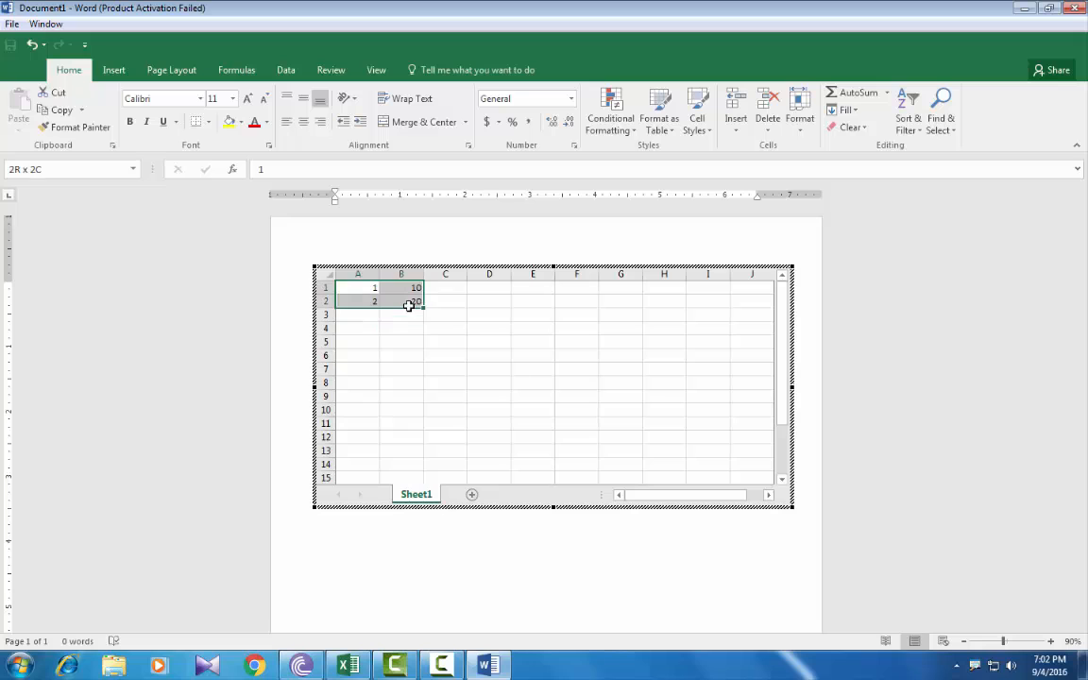
left_click_drag(616, 308, 706, 475)
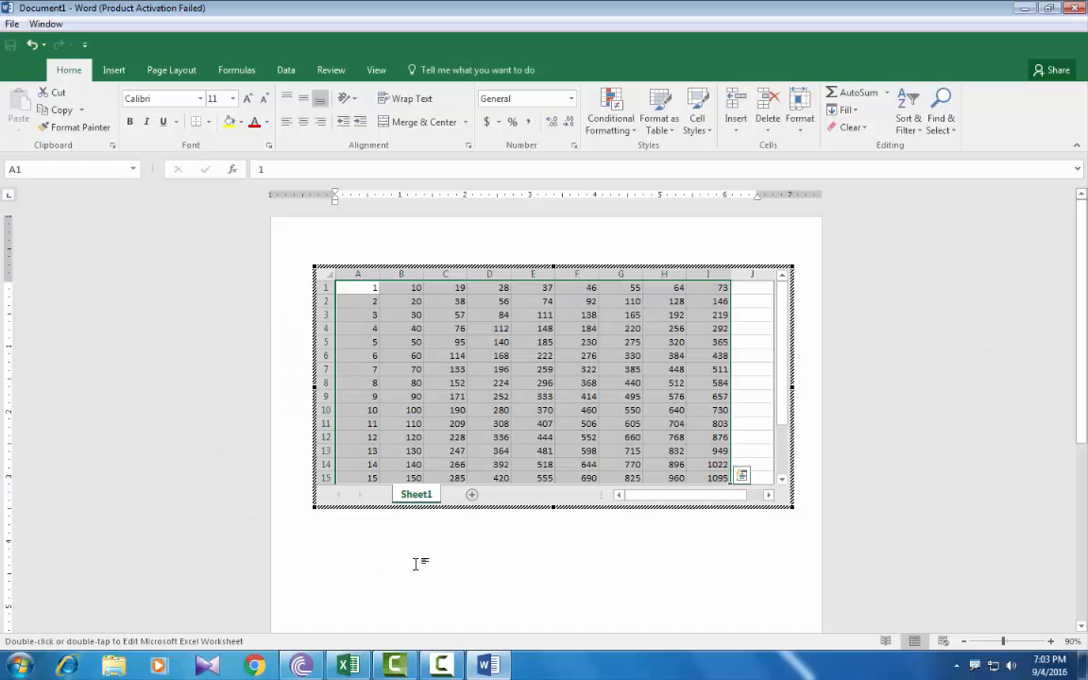
left_click(416, 564)
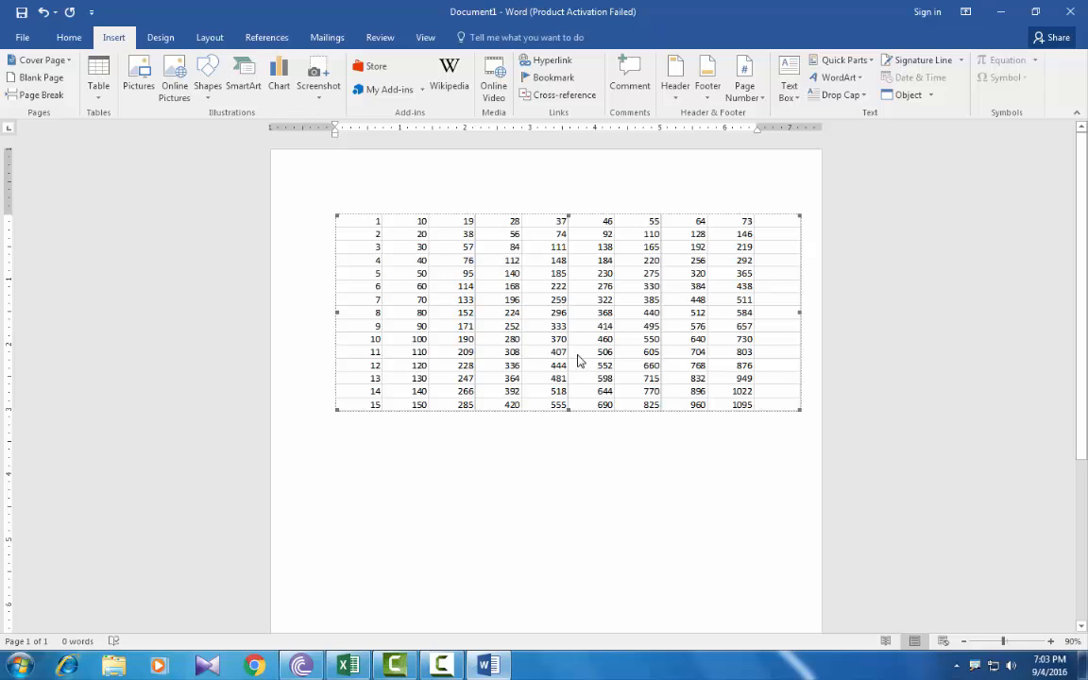
- Reopen the embedded worksheet for editing inside the document
double_click(515, 317)
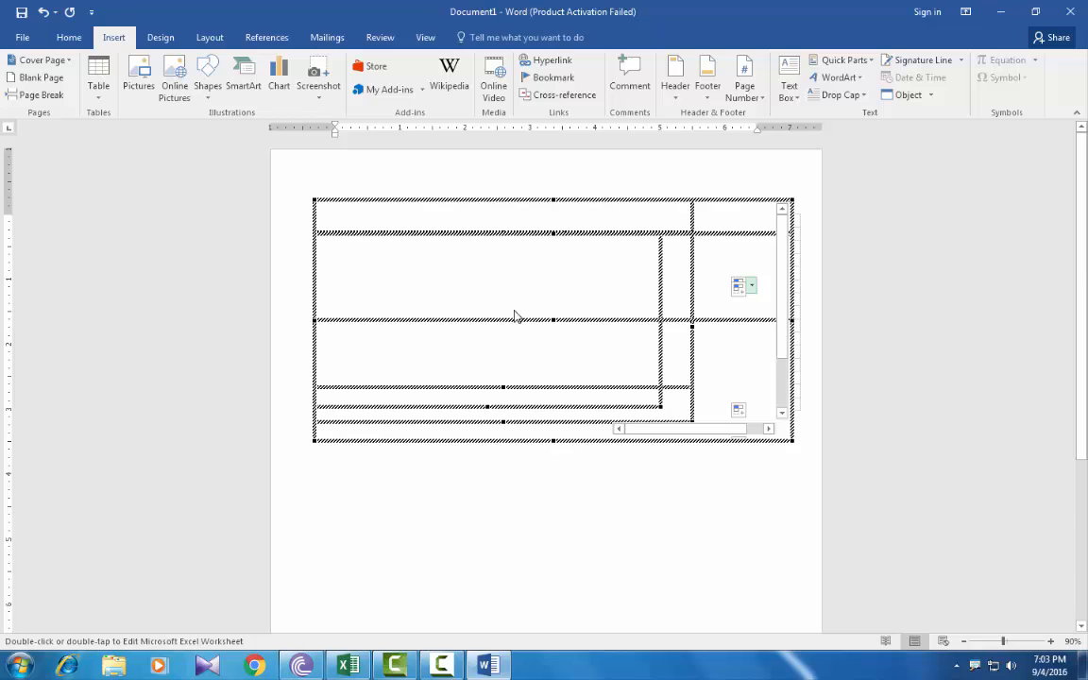